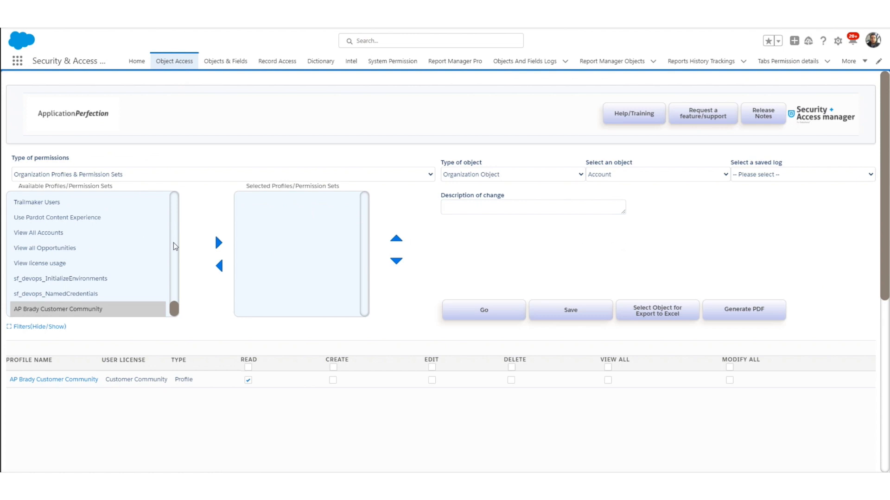
Add the AP Lead Gen, AP Support and AP Sys Admin profiles to the selected profiles.
drag(174, 306, 172, 197)
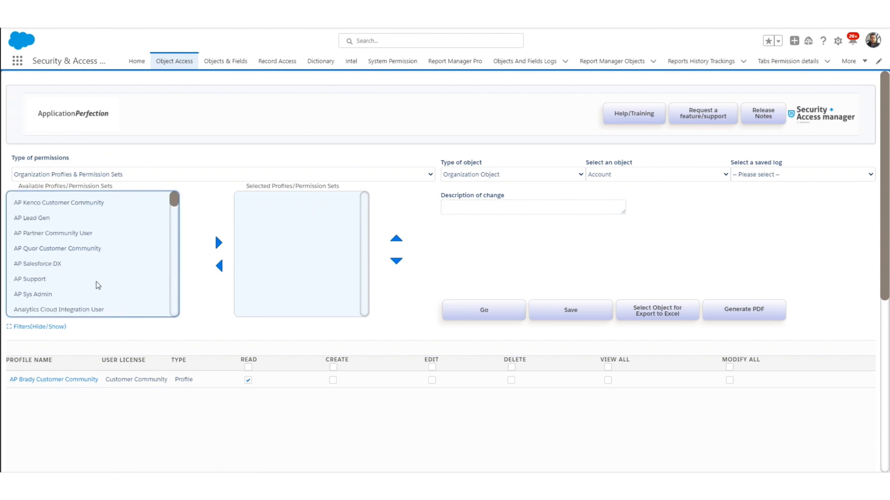
click(58, 222)
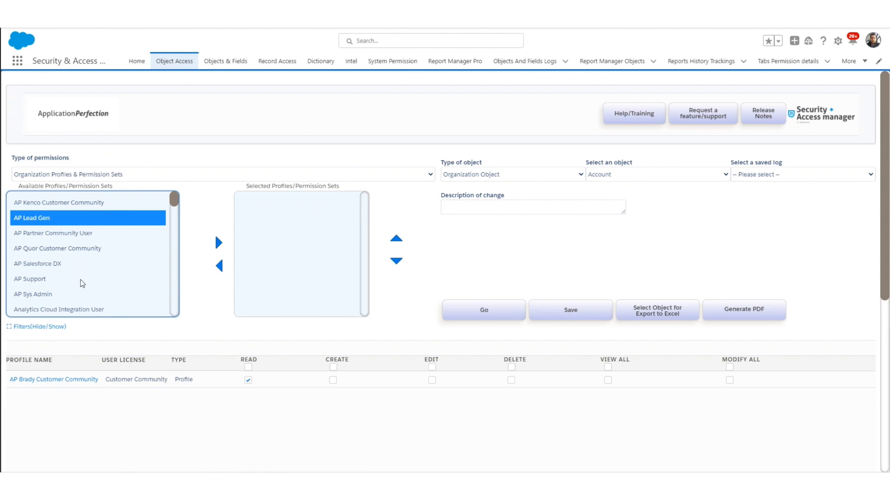
ctrl+click(71, 277)
ctrl+click(71, 294)
click(218, 242)
Add the Finance and Human Resources profiles to the selected profiles.
scroll(88, 278, down, 5)
scroll(85, 285, down, 2)
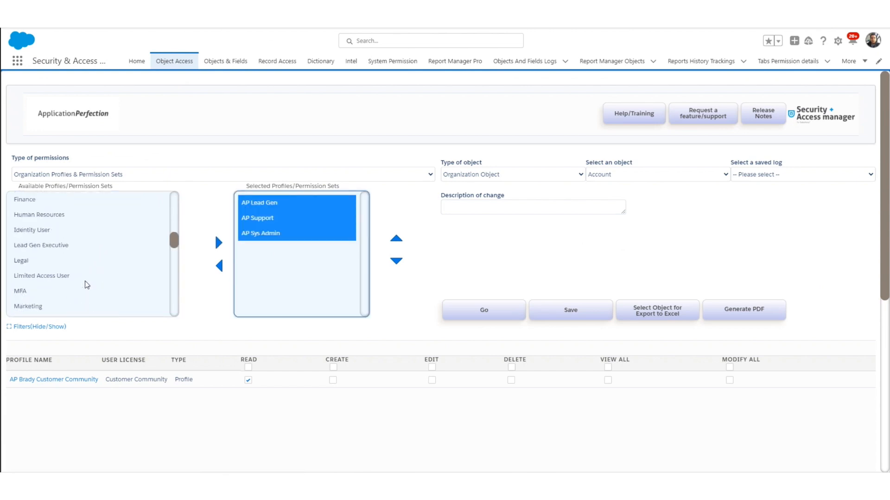
scroll(77, 271, up, 2)
click(31, 247)
ctrl+click(42, 261)
click(218, 242)
Add Sales Manager, Sales Operations and Sales Support to the selected profiles and load their Account permissions.
drag(173, 236, 174, 277)
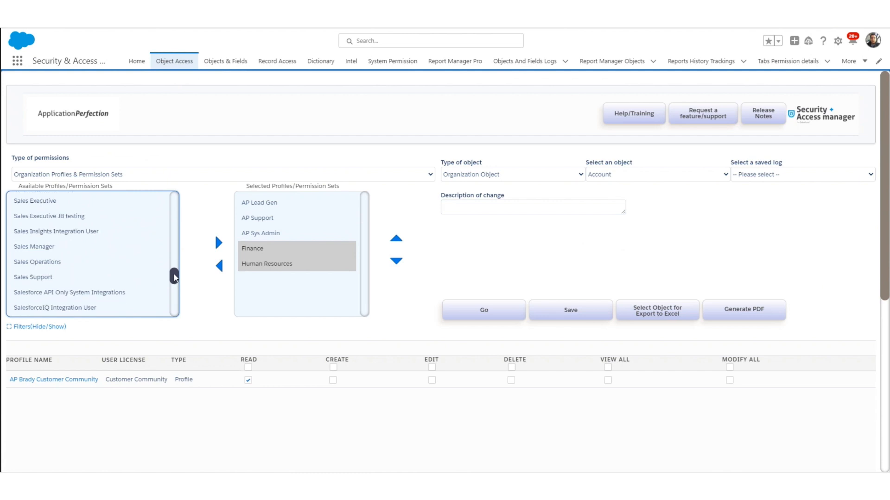
click(63, 249)
ctrl+click(61, 262)
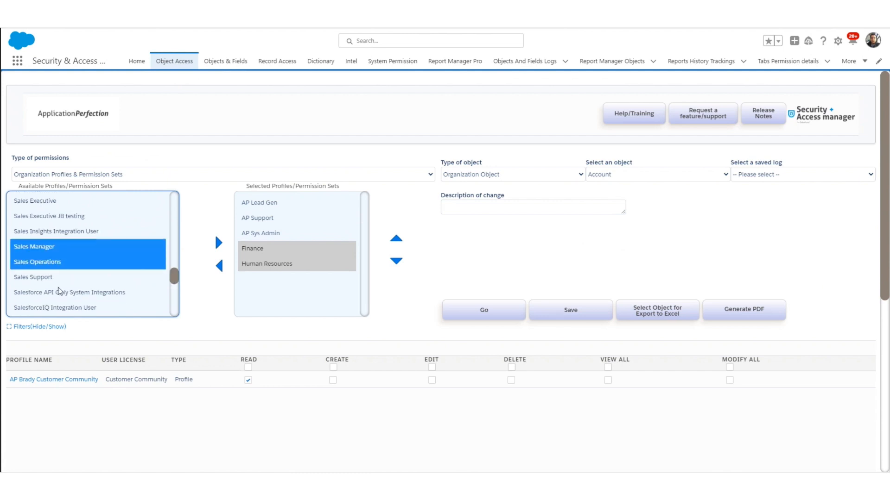
ctrl+click(57, 278)
click(218, 243)
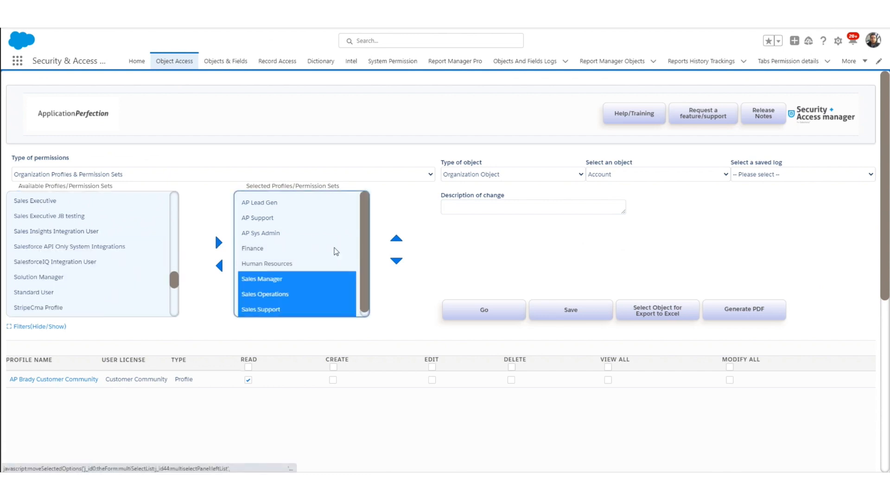
click(484, 313)
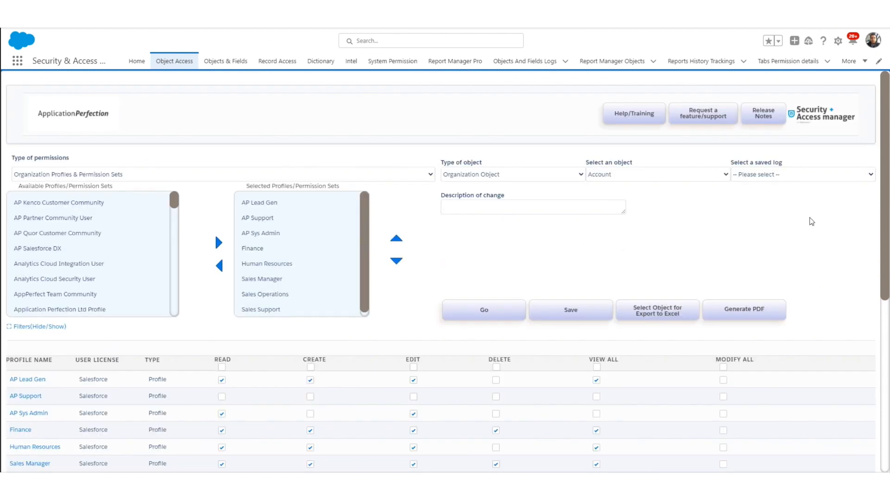
Hide the filters to review the selected profiles' Account permissions, and show the filters again.
drag(886, 208, 885, 211)
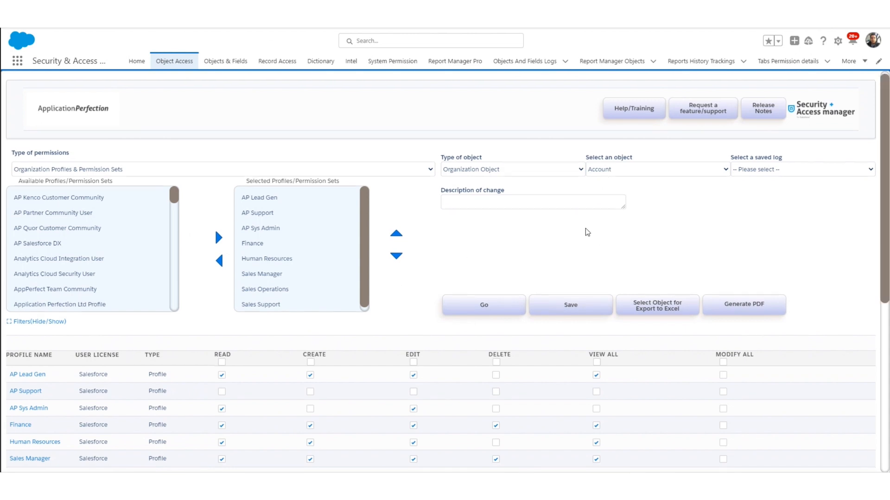
scroll(528, 232, down, 3)
scroll(476, 244, up, 3)
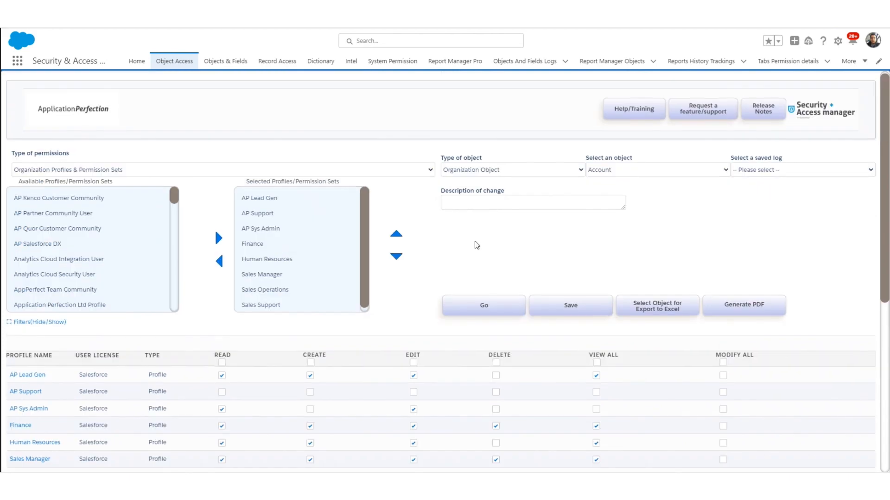
scroll(485, 247, down, 3)
scroll(487, 251, up, 3)
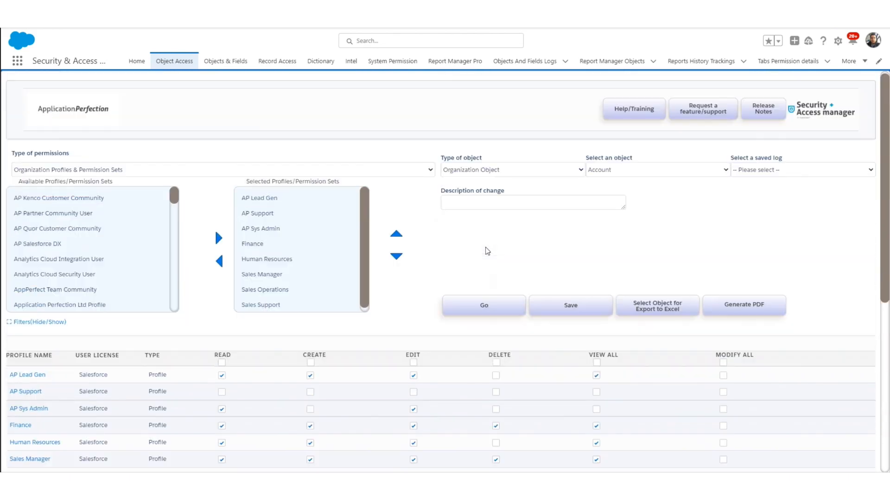
click(49, 323)
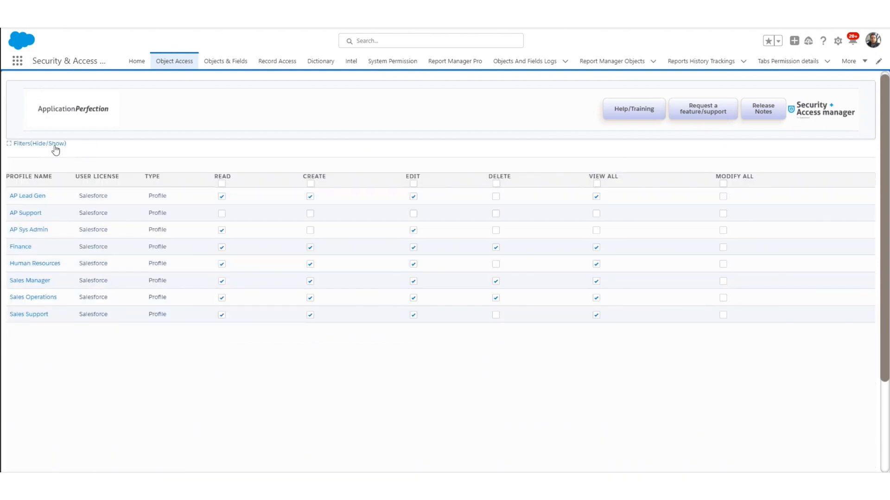
click(50, 144)
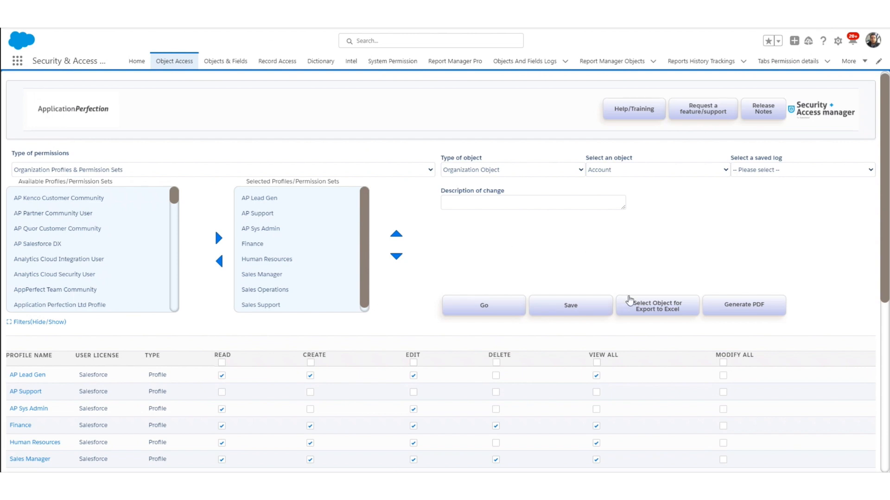
Export the permissions for all objects from Account through Duplicate Record Set to Excel.
click(655, 311)
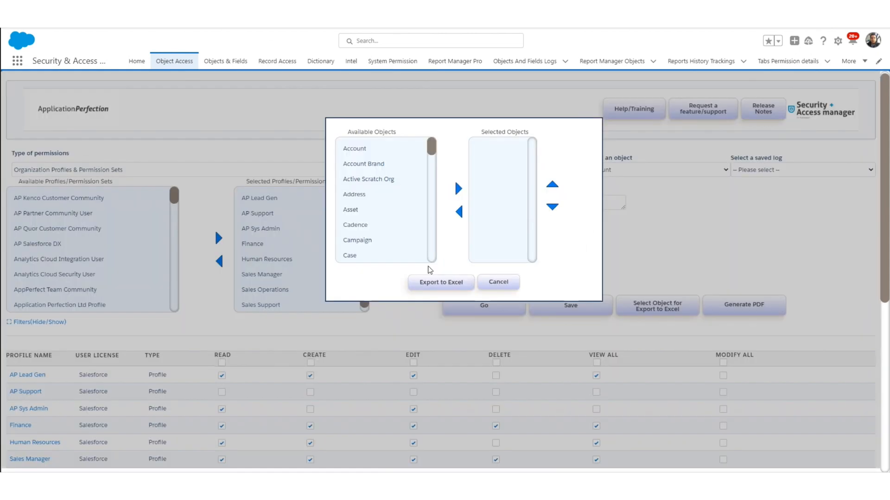
click(368, 150)
scroll(377, 235, down, 5)
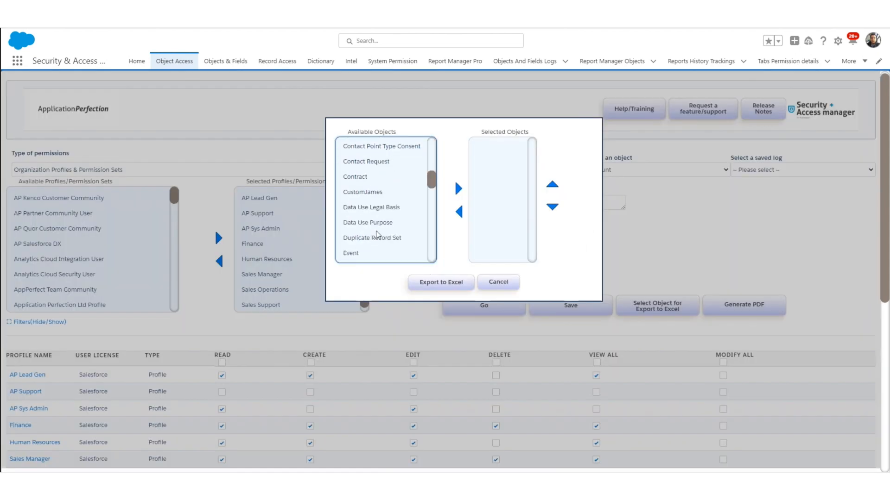
shift+click(376, 242)
click(458, 189)
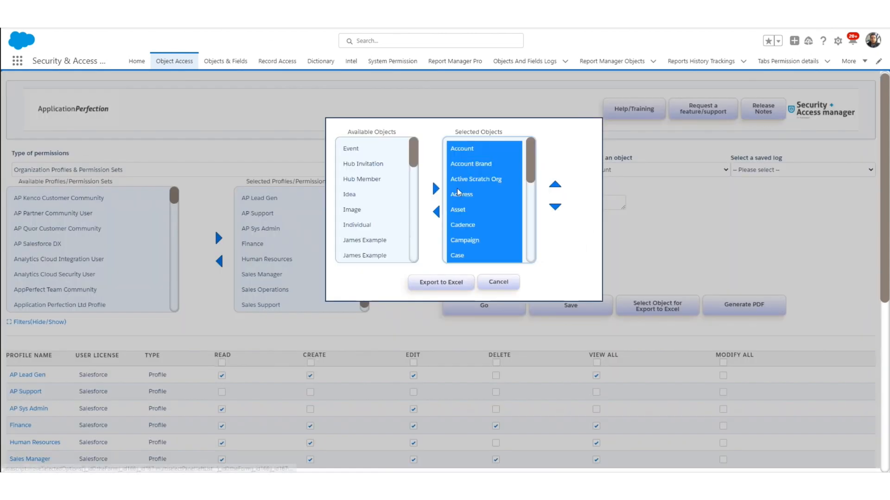
click(441, 284)
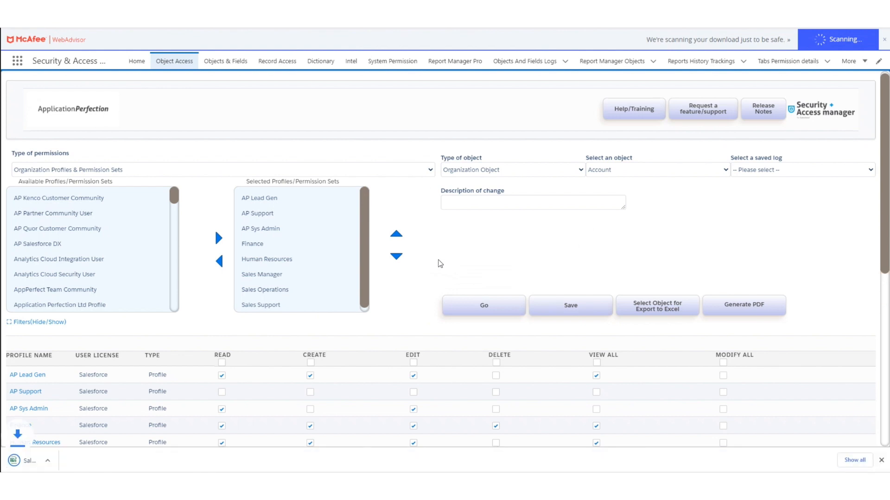
Open the downloaded permissions export in Excel.
click(100, 461)
click(123, 391)
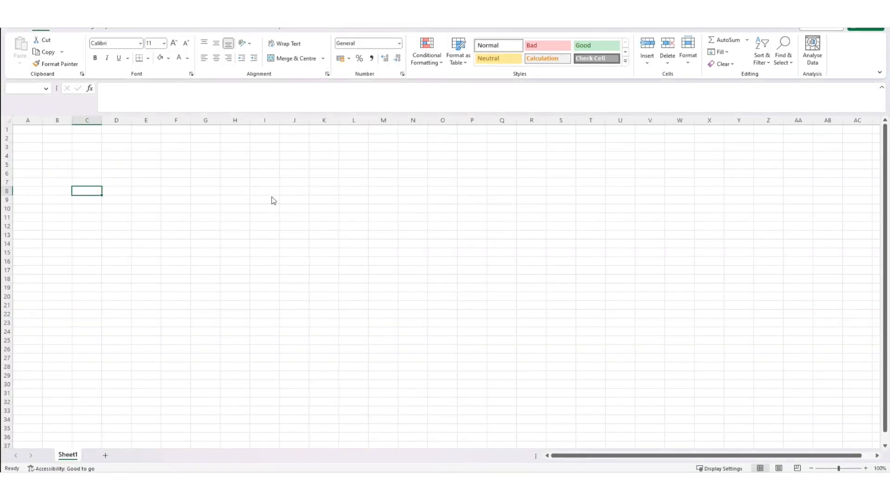
click(414, 265)
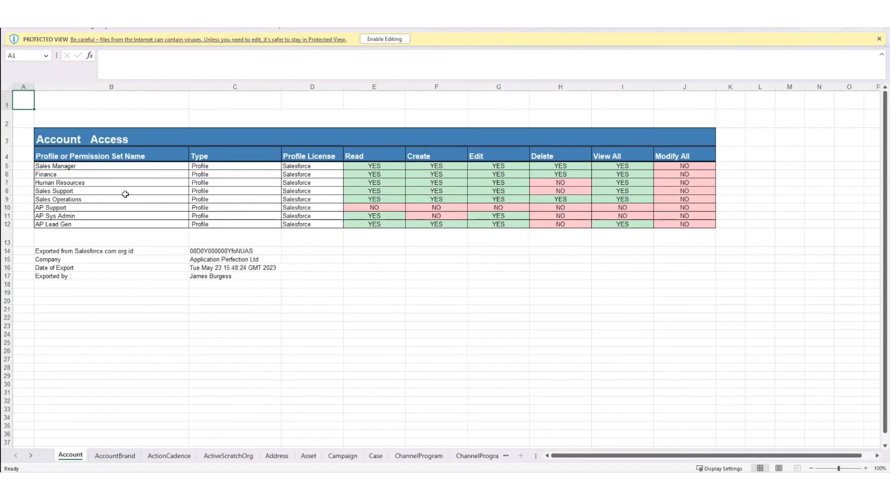
Examine the Account sheet's profile names, types, licences, access columns, Human Resources row and export details.
drag(86, 165, 85, 225)
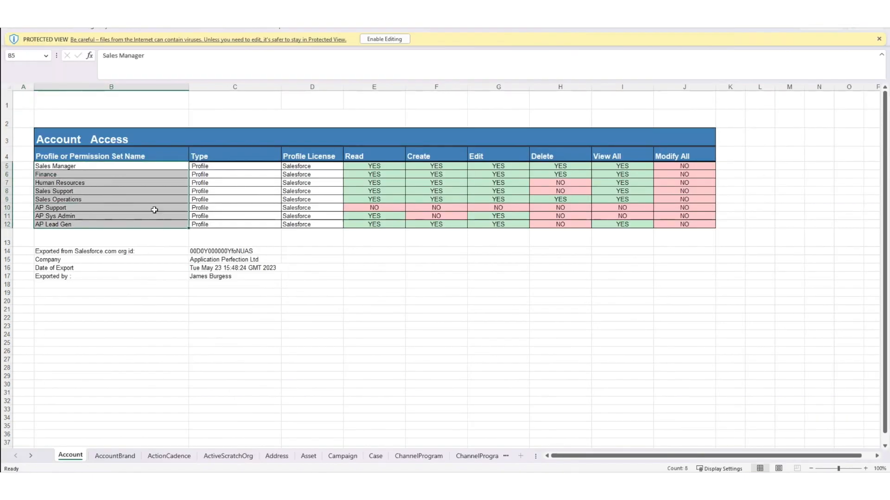
click(216, 154)
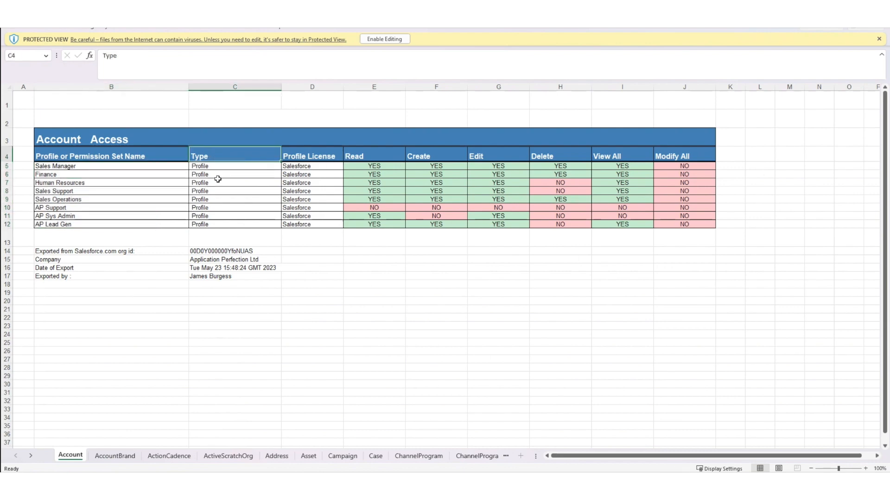
click(310, 157)
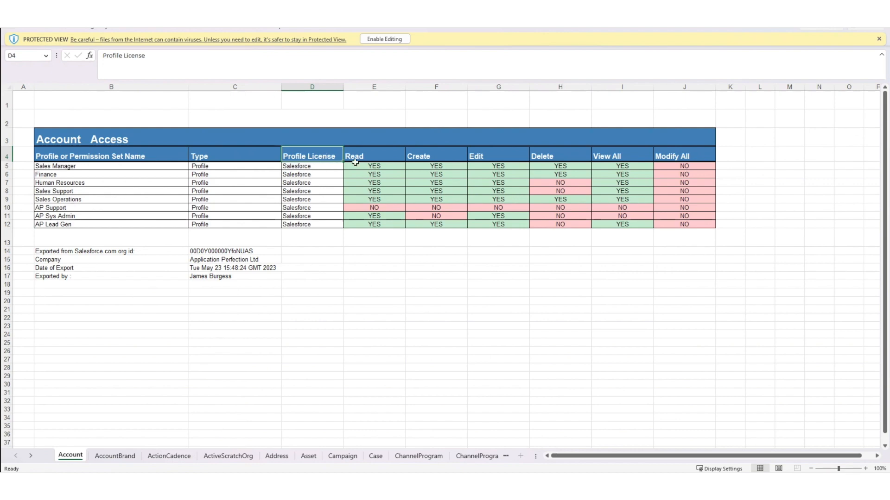
drag(372, 157, 671, 157)
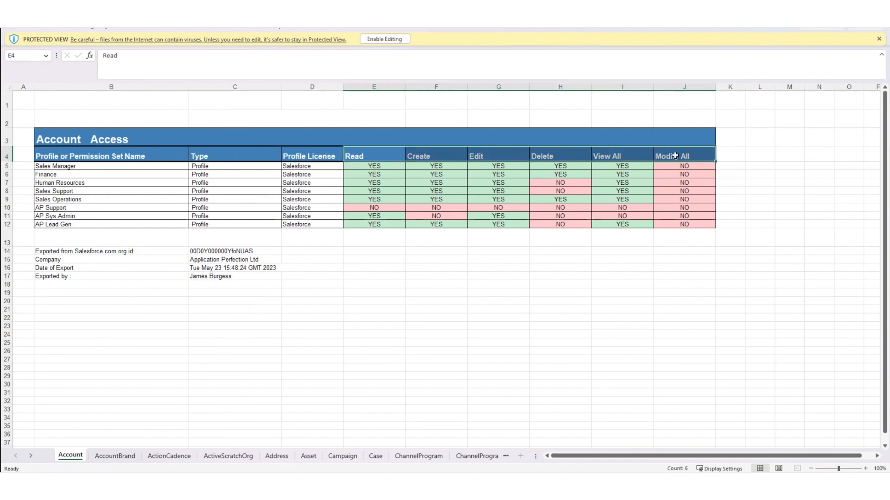
click(373, 165)
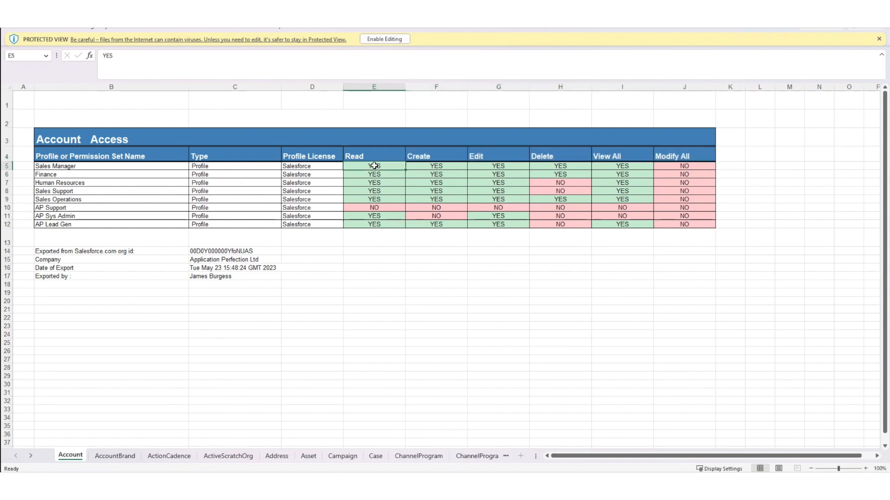
click(560, 183)
drag(216, 253, 216, 275)
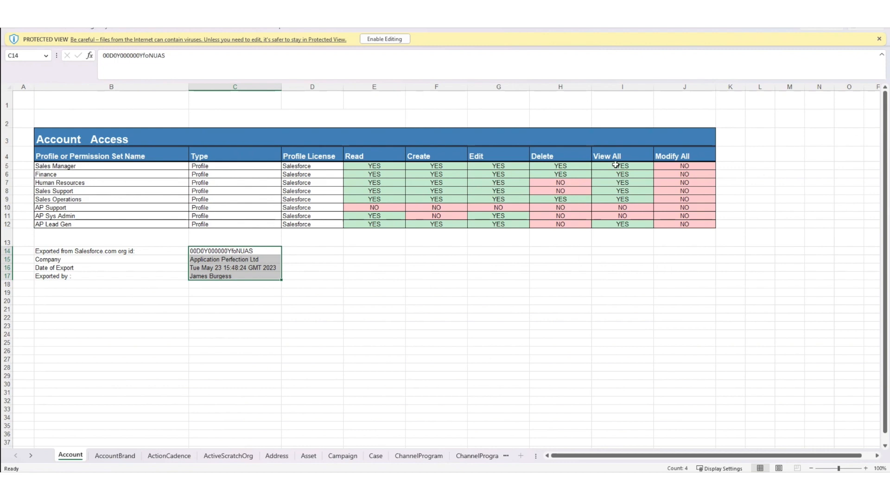
click(670, 167)
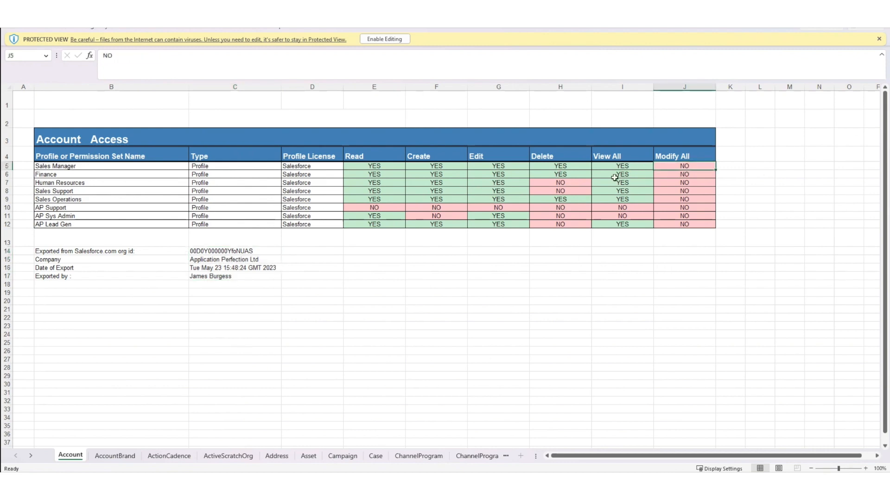
drag(156, 186, 673, 183)
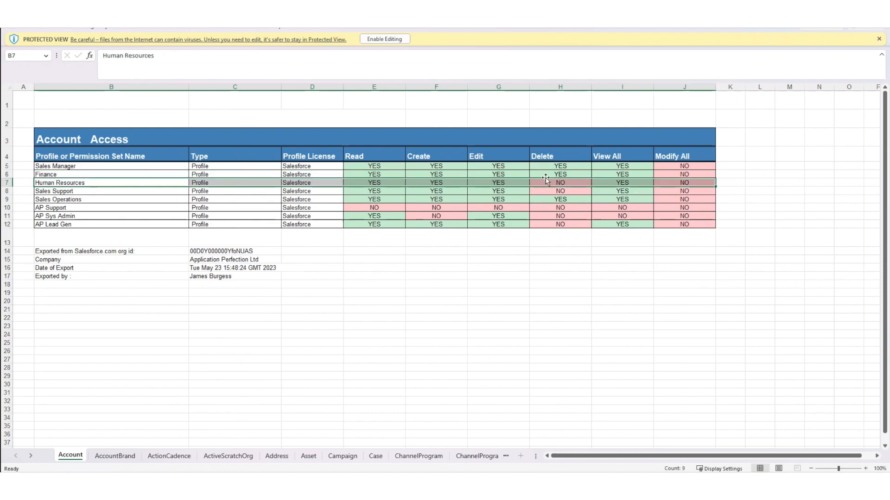
click(287, 284)
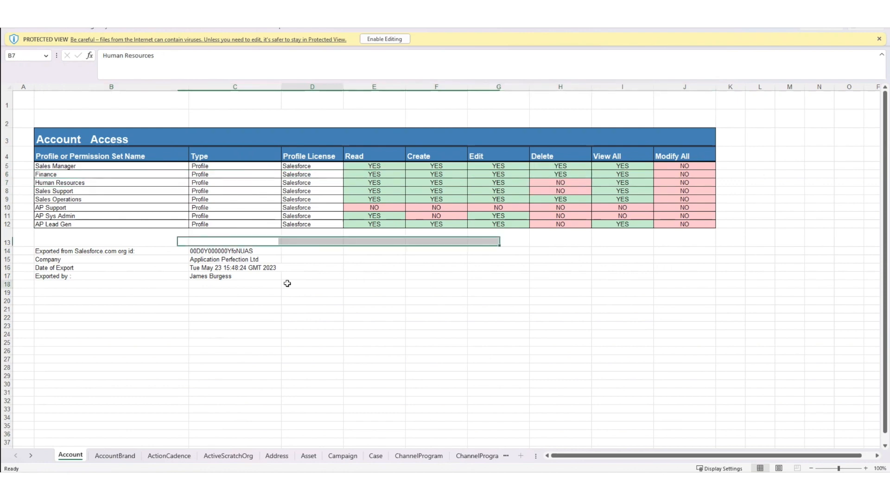
Look through the access sheets of the other exported objects, from AccountBrand to Case.
click(115, 456)
click(165, 458)
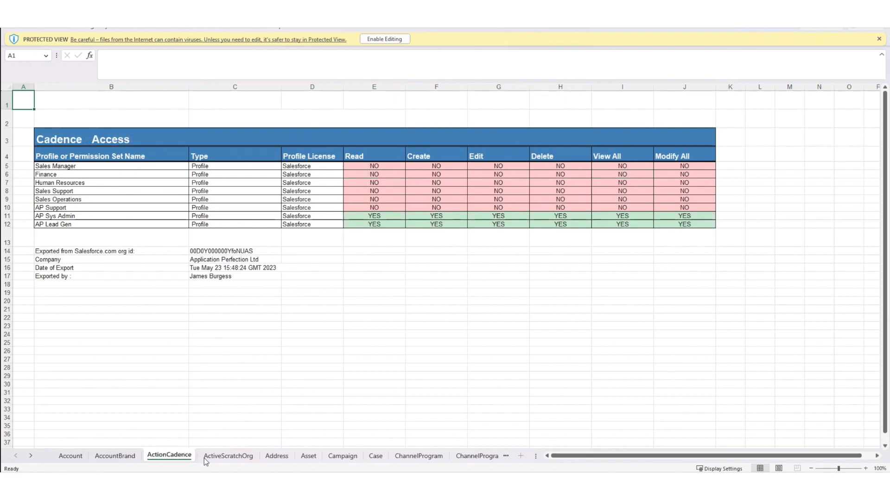
click(226, 457)
click(284, 458)
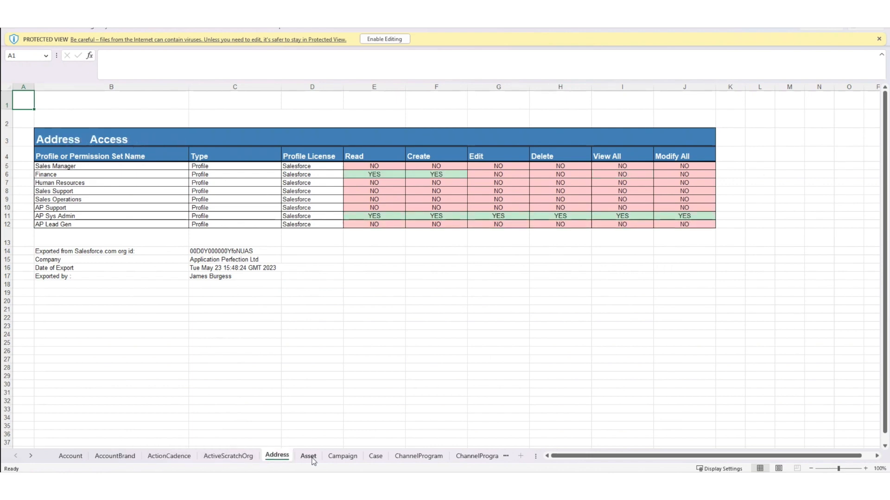
click(316, 458)
click(342, 458)
click(375, 457)
click(360, 259)
Switch back to Salesforce, reload the Account permissions and remove Delete access from Finance, Sales Manager and Sales Operations.
key(alt+Tab)
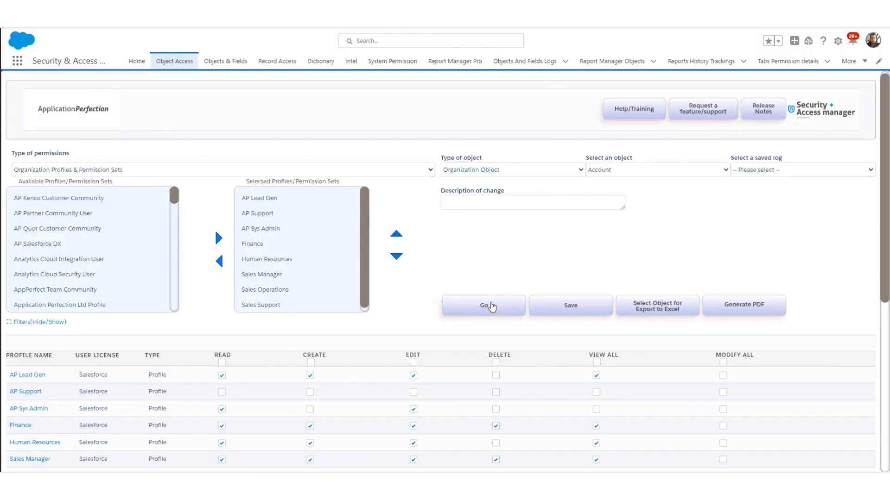
click(491, 305)
scroll(516, 275, down, 2)
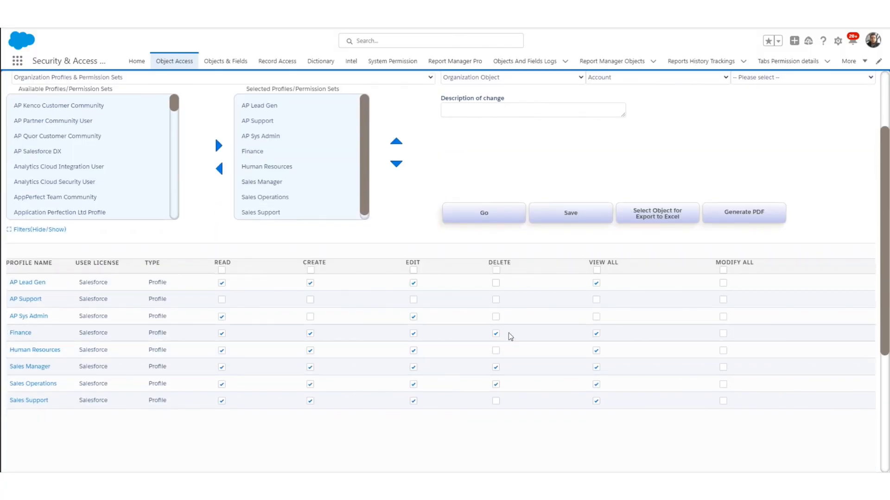
click(495, 334)
click(495, 367)
click(496, 385)
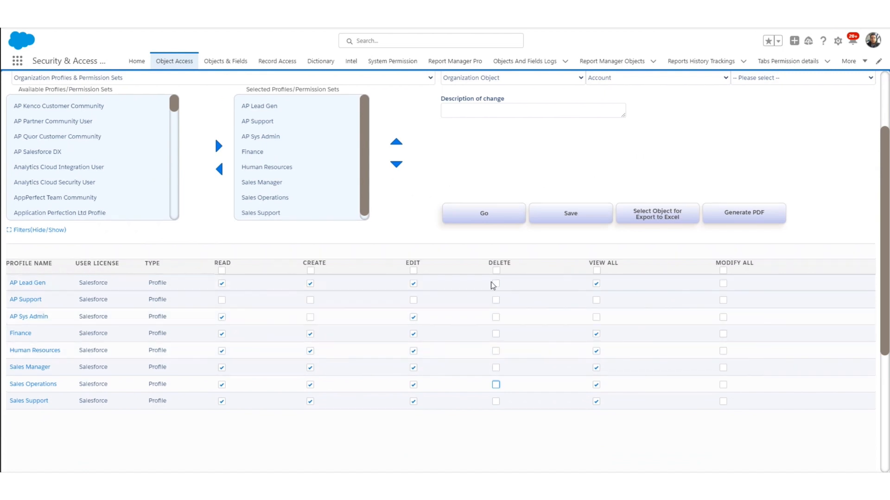
Enter a change description noting the meeting with the CIO and removed delete permission on accounts, and save the changes.
scroll(475, 226, up, 2)
click(468, 203)
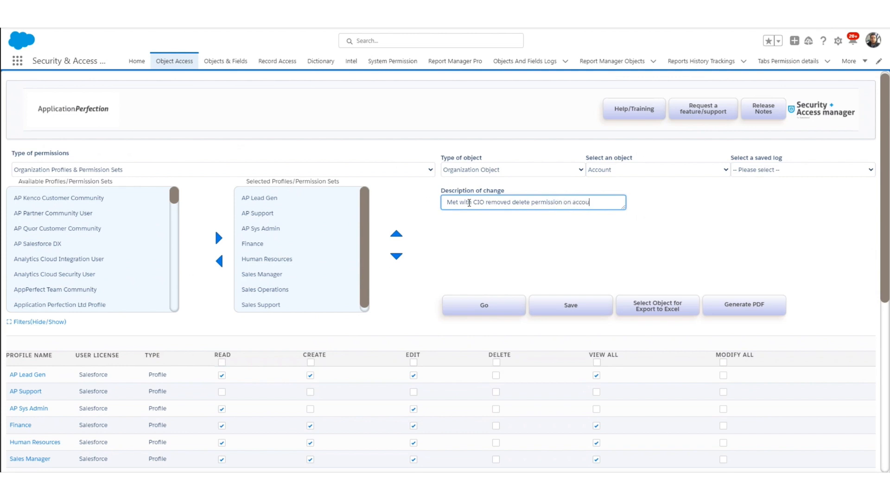
key(BackSpace)
click(567, 302)
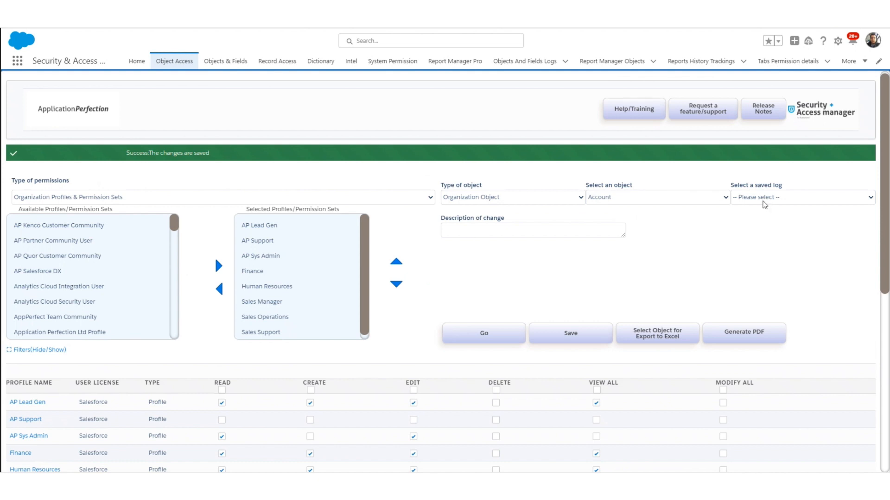
Load a saved permissions log from February 2023 for the Account object.
click(763, 203)
click(760, 263)
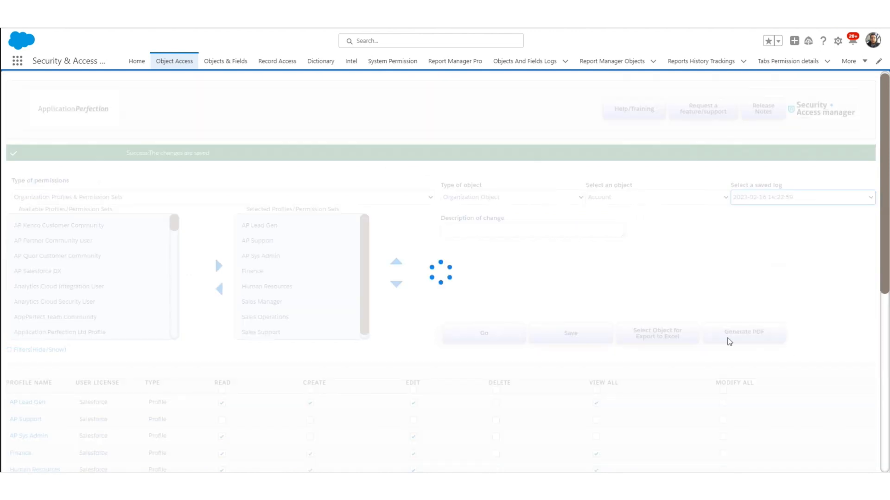
Export the comparison of current and logged Account permissions to Excel and open the exported file despite the format mismatch.
scroll(778, 281, down, 2)
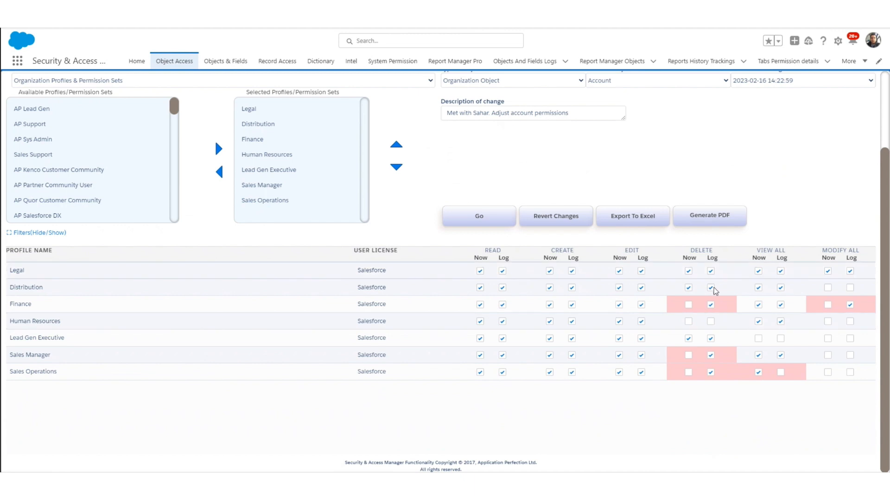
click(628, 219)
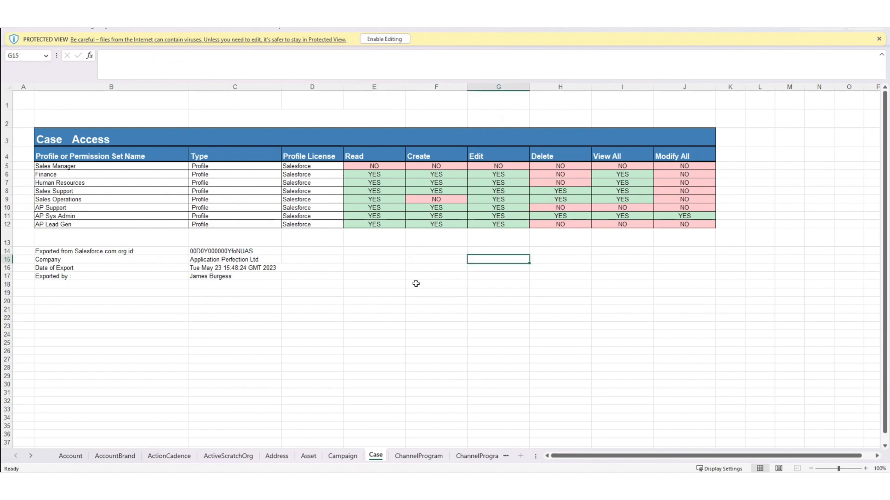
key(Right)
key(Right)
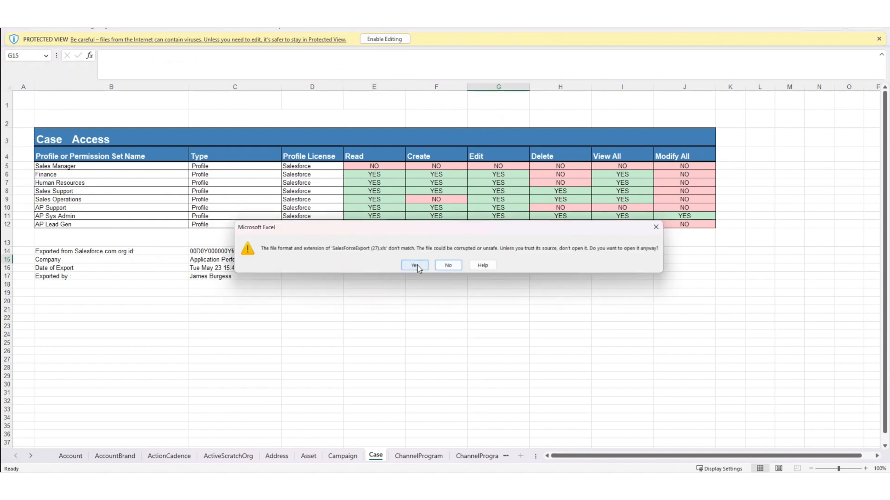
click(417, 266)
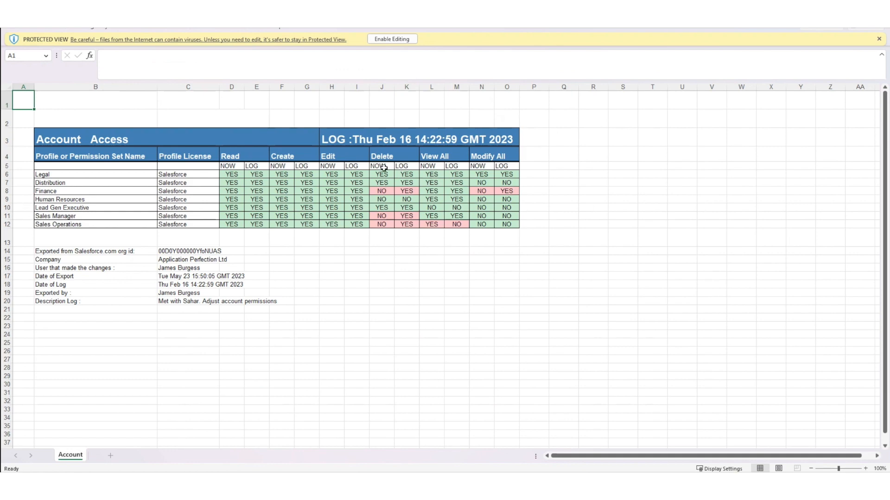
Compare the current and logged Delete values in the Account sheet, including those in the Finance row.
drag(381, 166, 384, 224)
drag(408, 165, 403, 224)
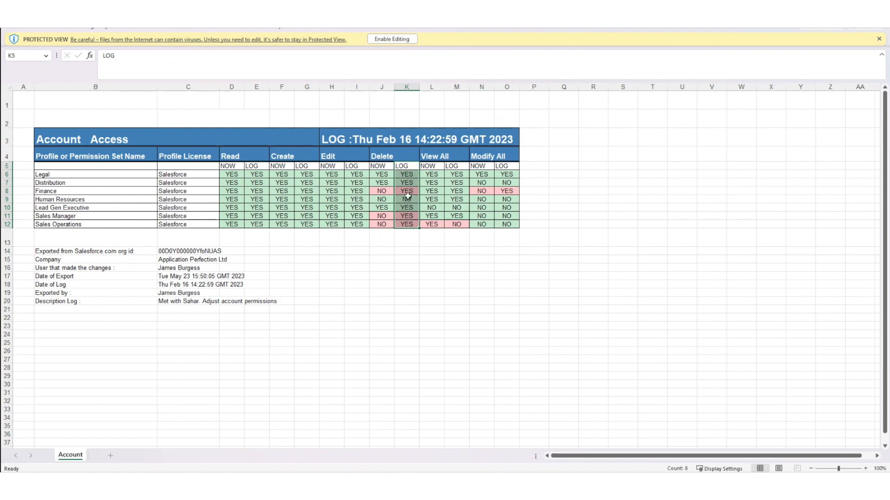
drag(408, 192, 133, 191)
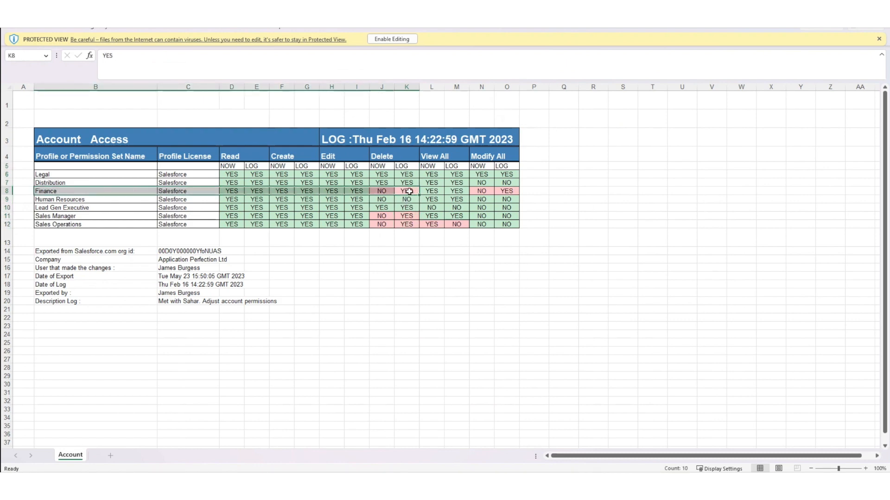
click(379, 191)
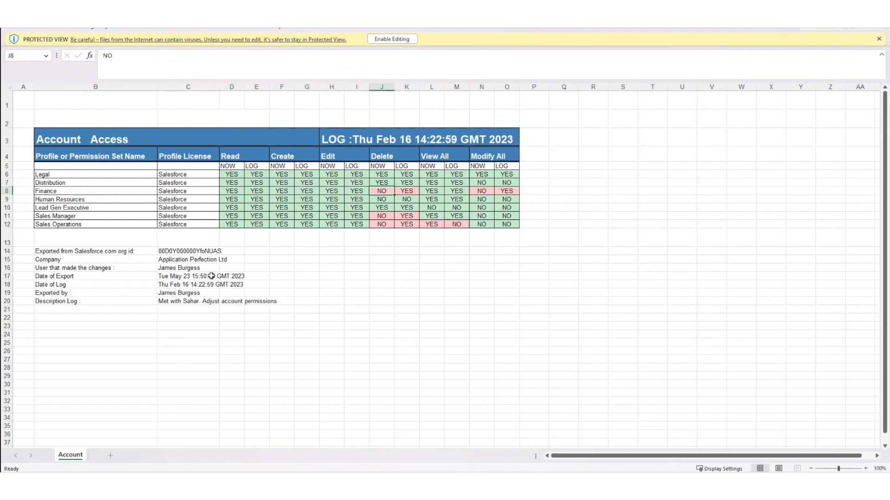
Review the log details under the Account table: who made the changes, export and log dates, exporter and description.
click(175, 268)
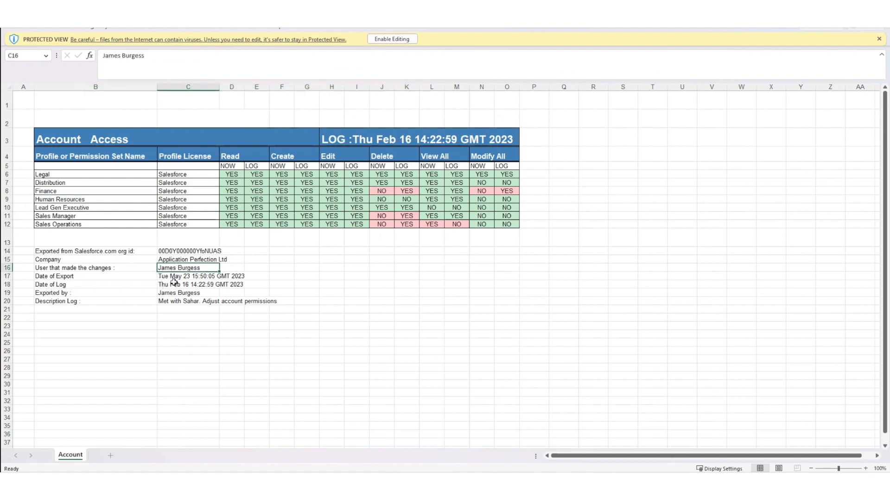
click(179, 276)
click(183, 285)
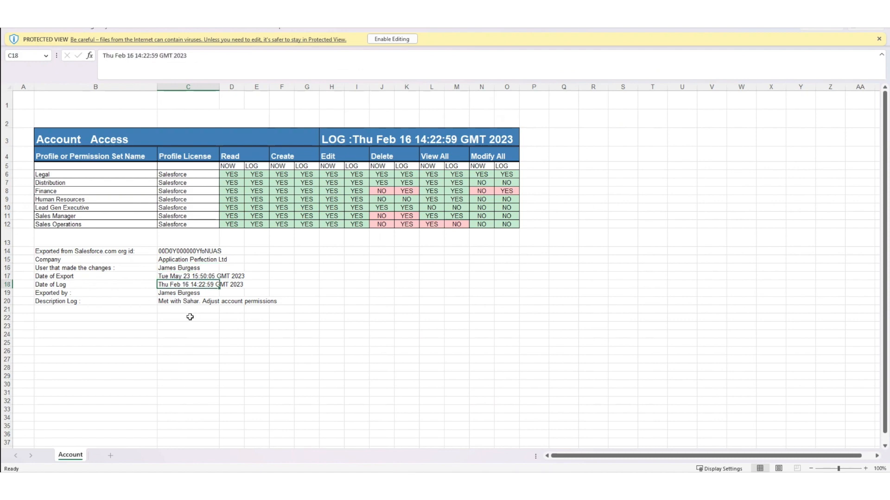
click(181, 293)
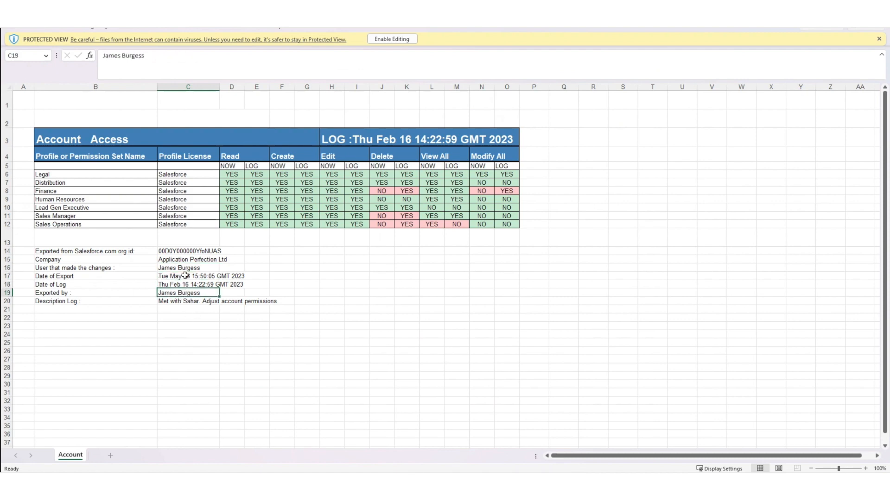
click(184, 302)
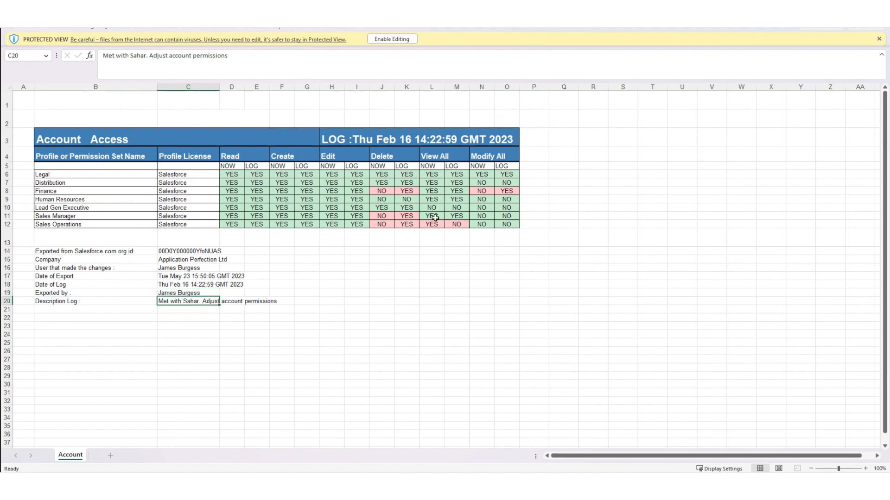
click(330, 293)
Switch back to Salesforce and revert the Account permissions to the values in the loaded log.
key(alt+Tab)
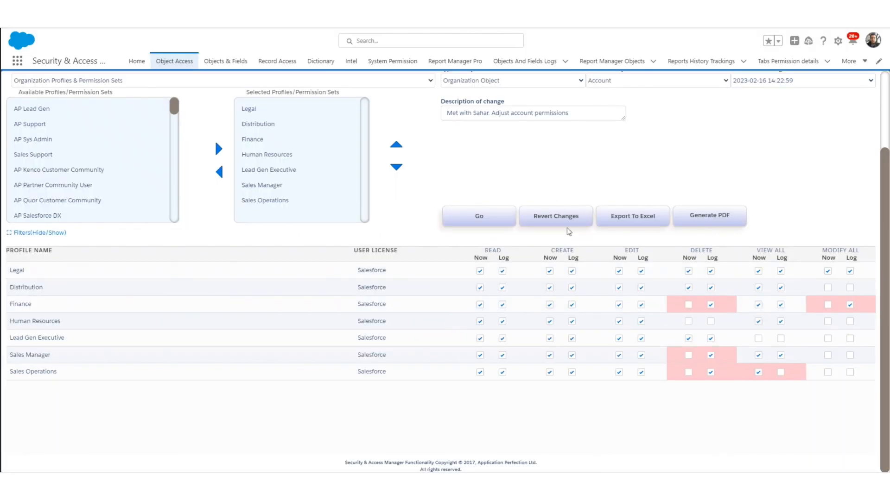
click(556, 217)
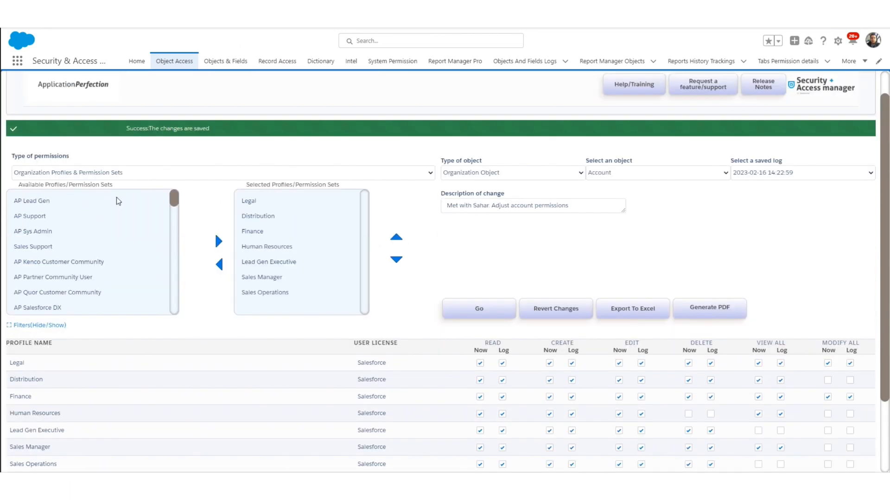
Look through the available permission types and object types, keeping the current selections.
click(130, 176)
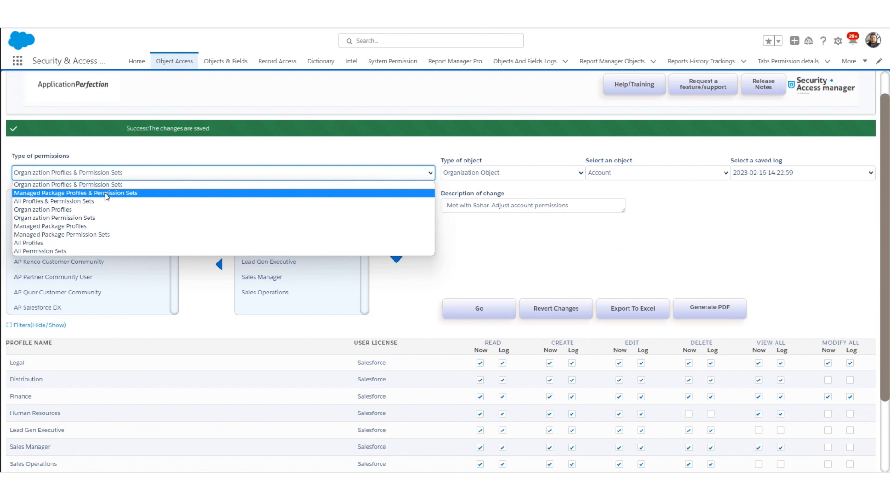
click(634, 234)
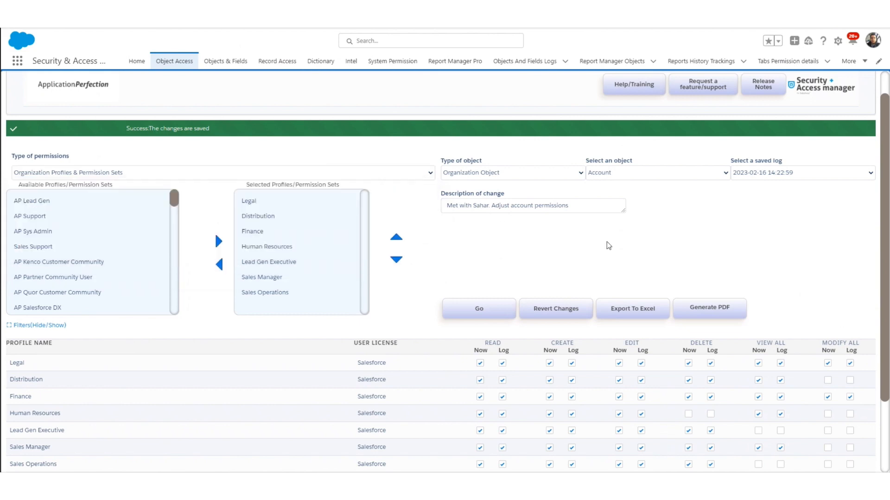
click(487, 175)
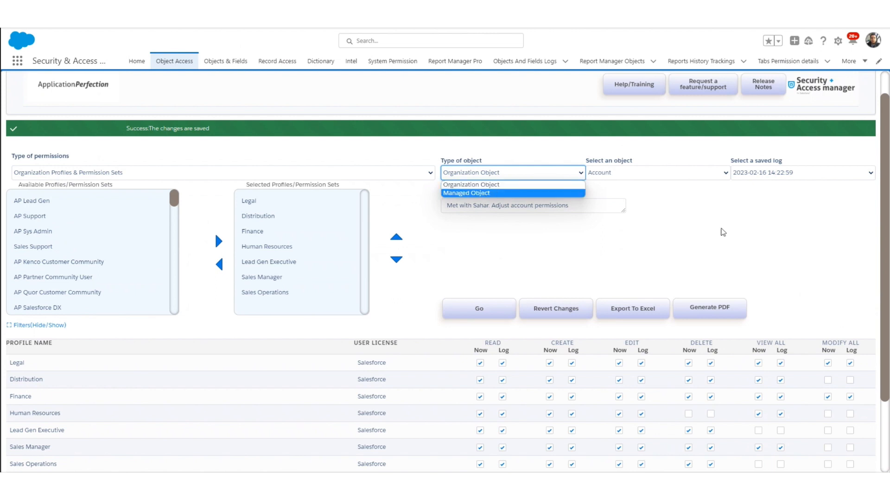
click(713, 227)
scroll(671, 227, up, 1)
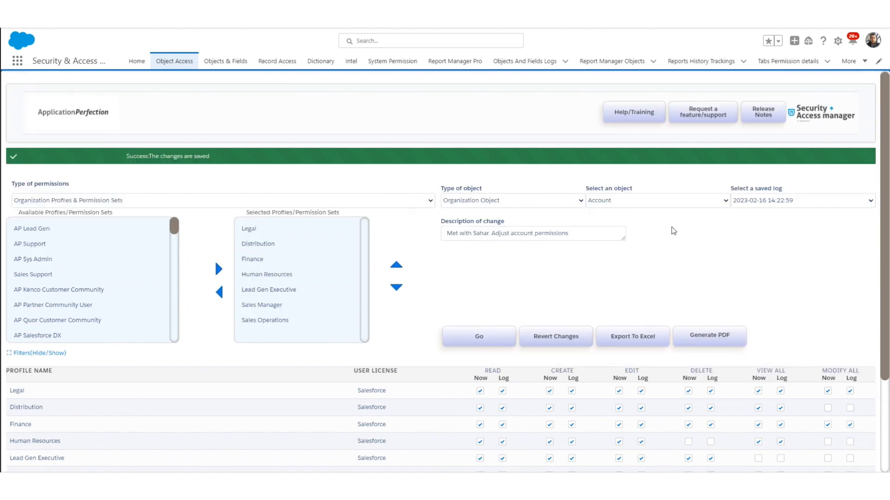